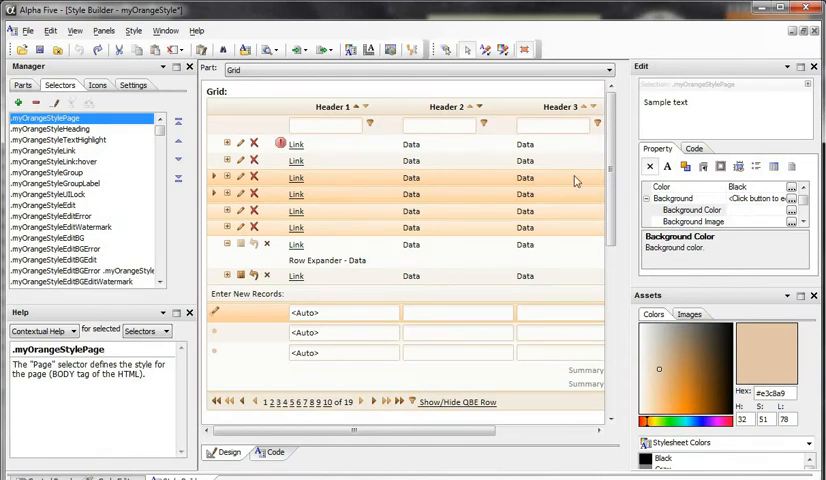
drag(613, 122, 600, 308)
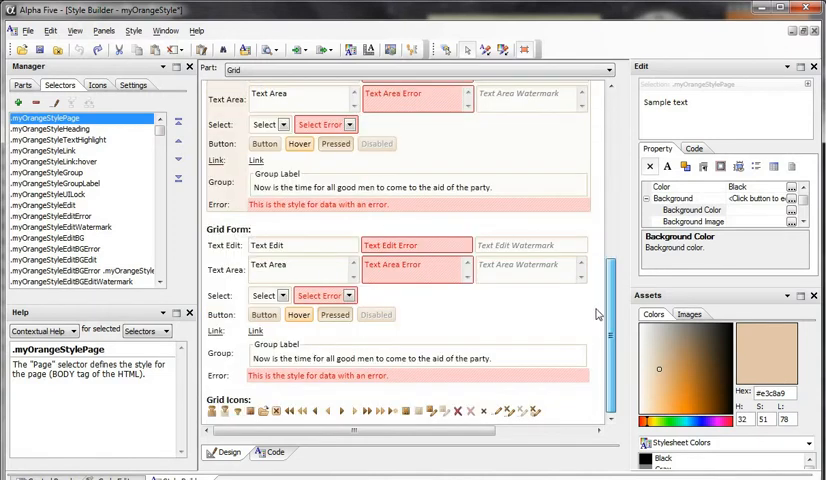
scroll(595, 290, up, 2)
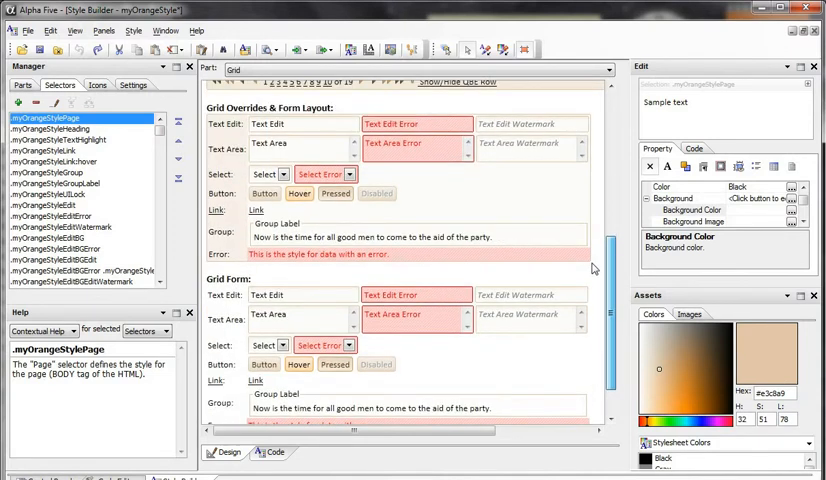
drag(611, 268, 611, 120)
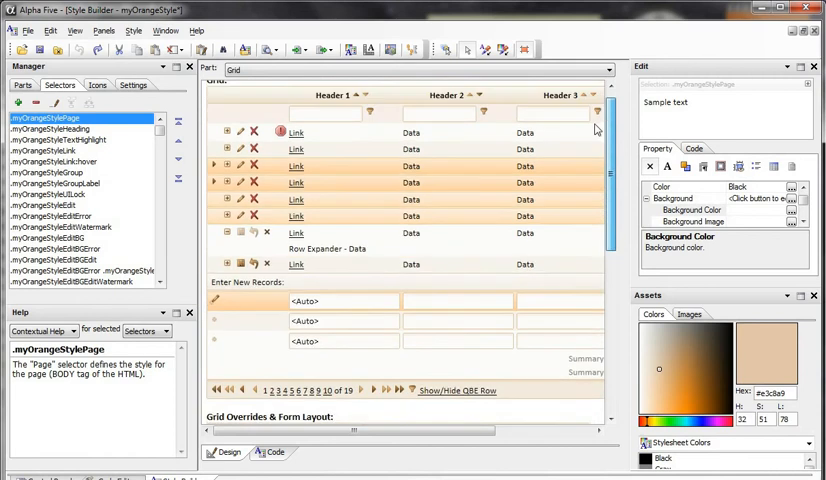
scroll(596, 126, up, 1)
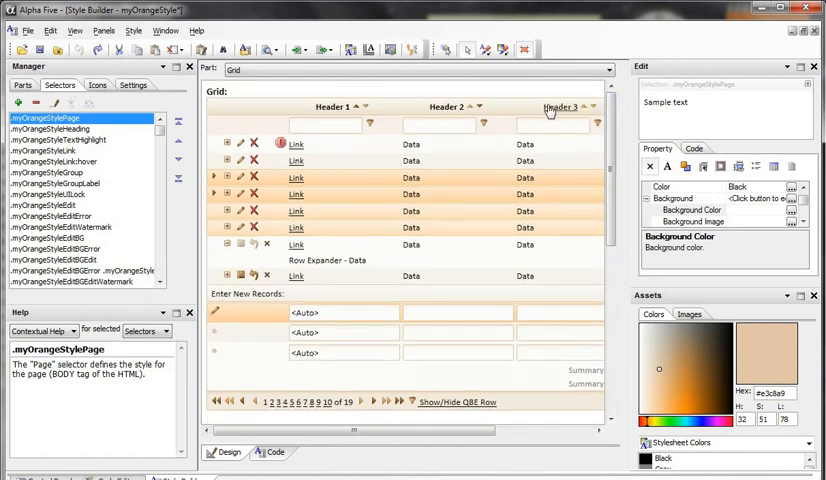
- Browse the stylesheet editing commands without running one
click(51, 30)
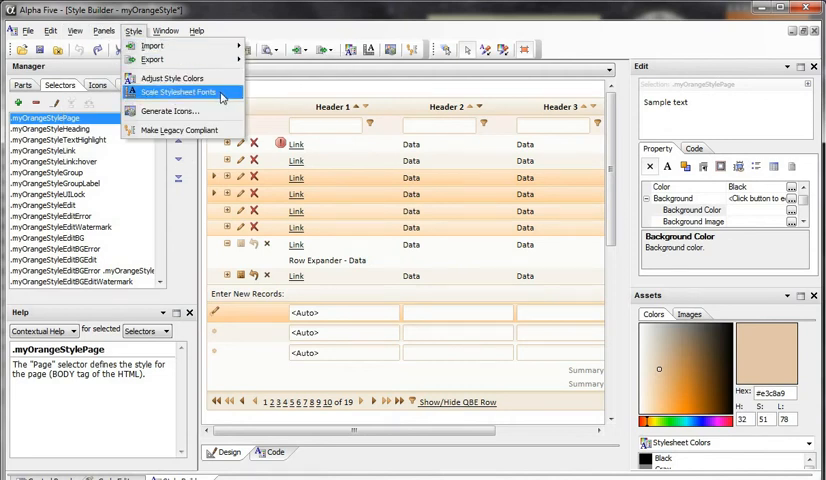
click(240, 40)
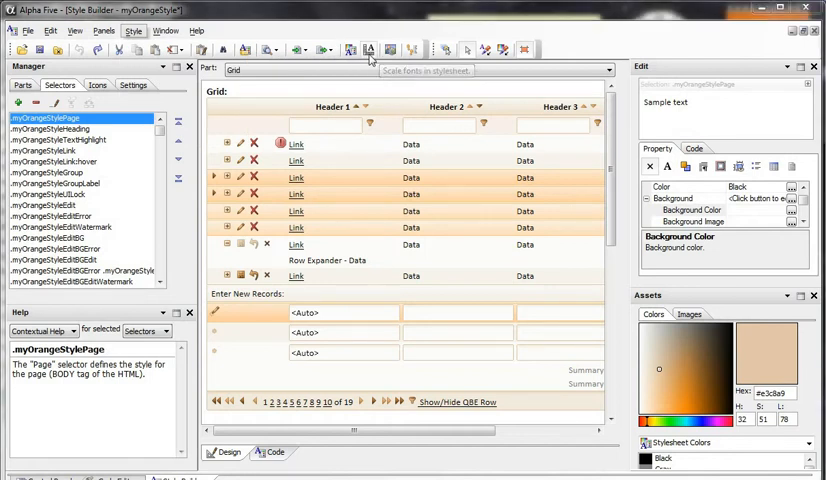
- Set the stylesheet's Scale fonts value to 150 percent and apply it
click(370, 50)
drag(397, 218, 370, 145)
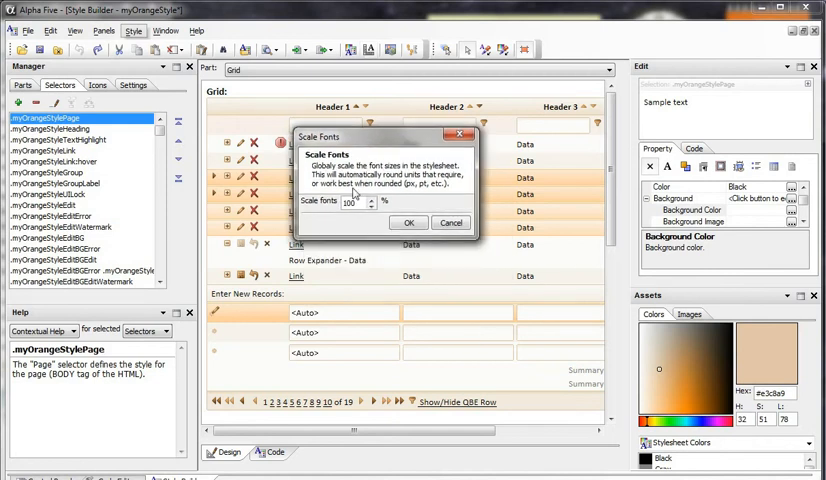
double_click(349, 202)
text(150)
click(415, 224)
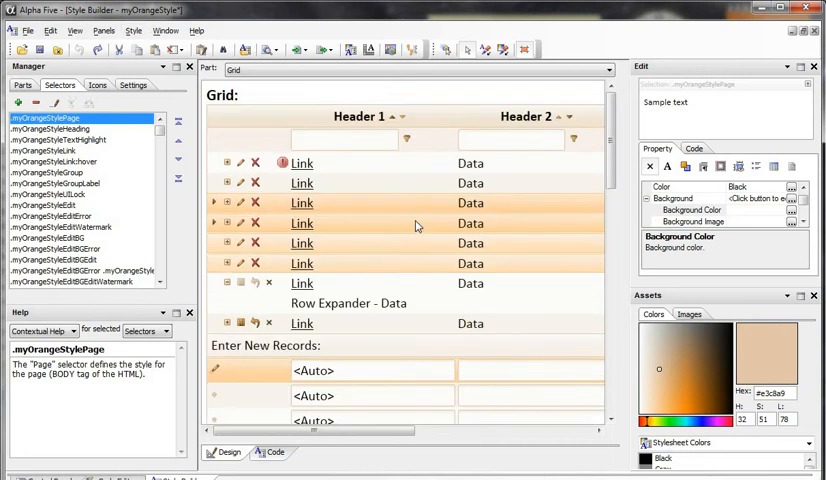
drag(609, 110, 607, 275)
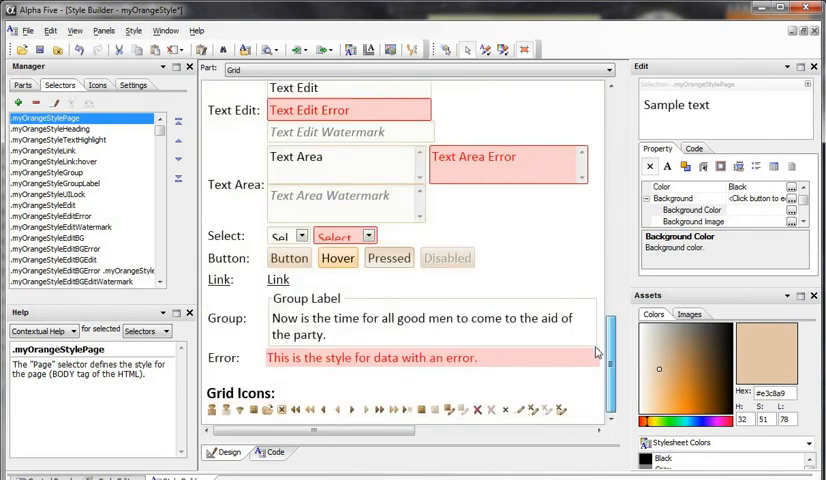
scroll(400, 250, up, 5)
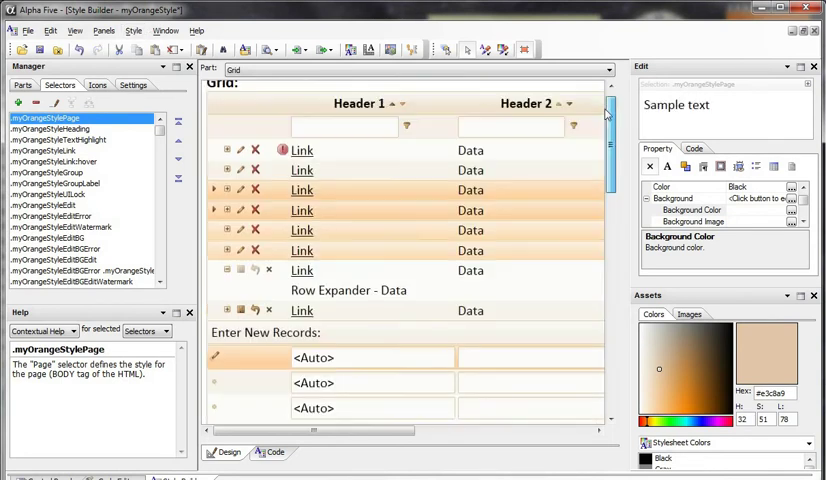
click(270, 452)
double_click(243, 107)
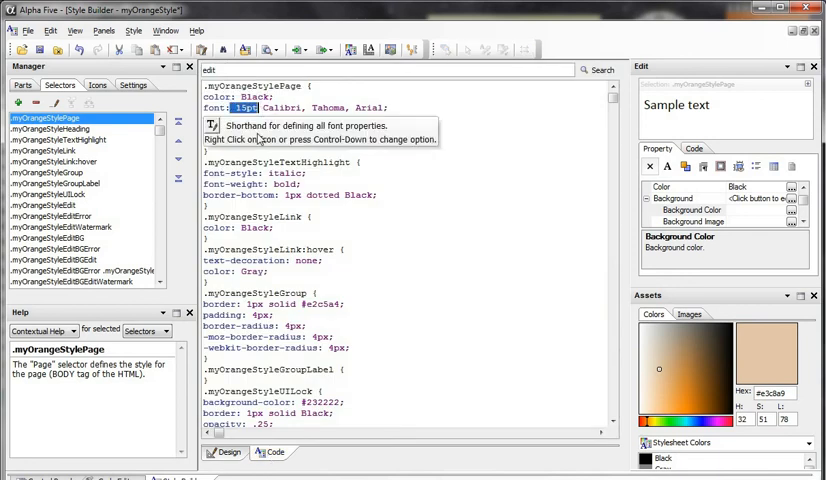
click(237, 173)
double_click(270, 140)
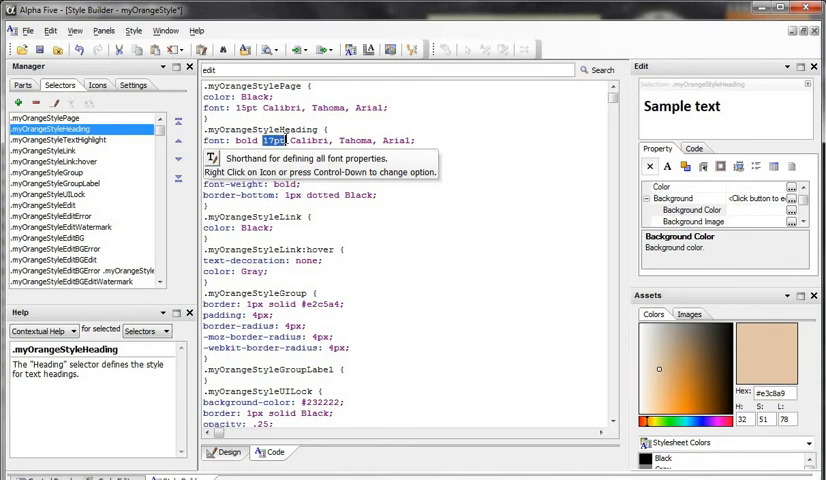
click(285, 130)
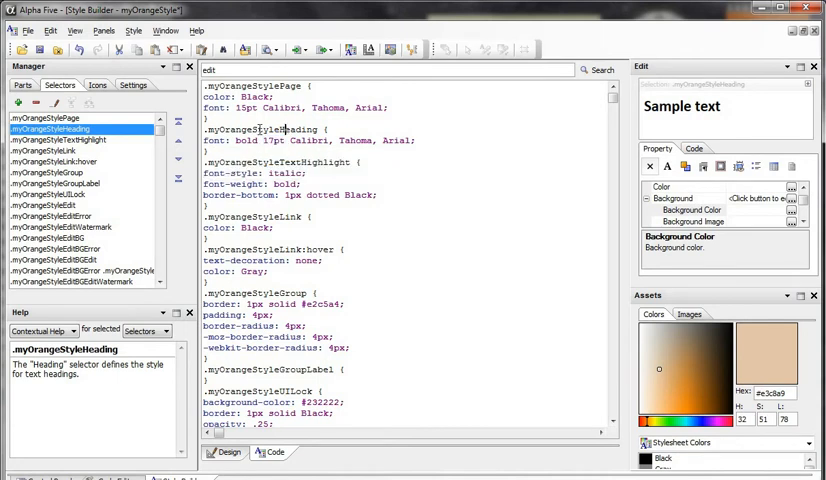